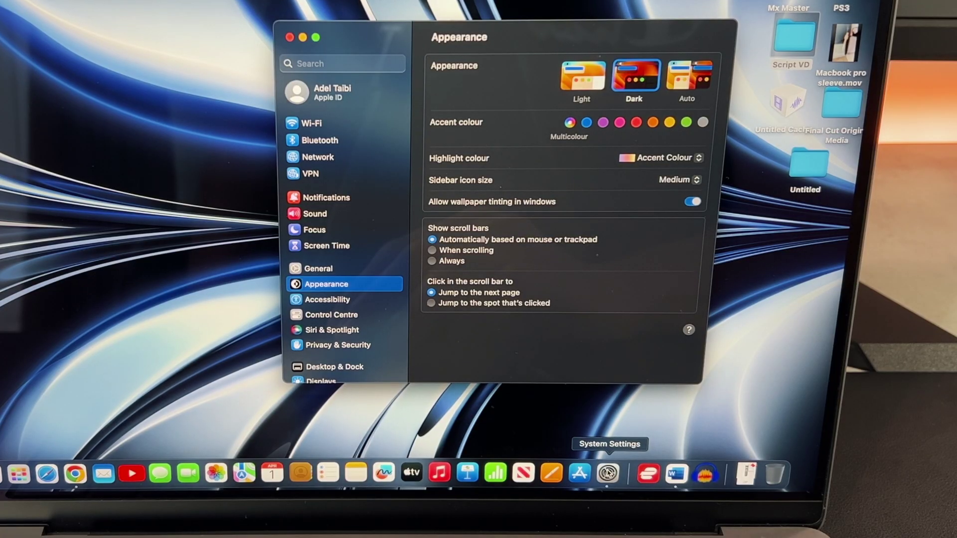
scroll(464, 342, down, 5)
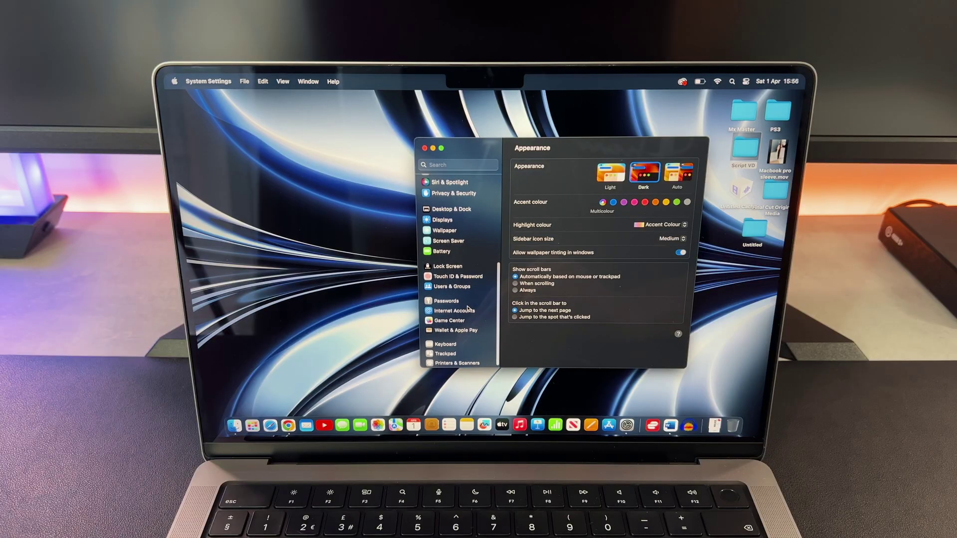
scroll(467, 308, down, 1)
In Keyboard settings, set the Dictation shortcut to 'Press Control Key Twice'
click(445, 341)
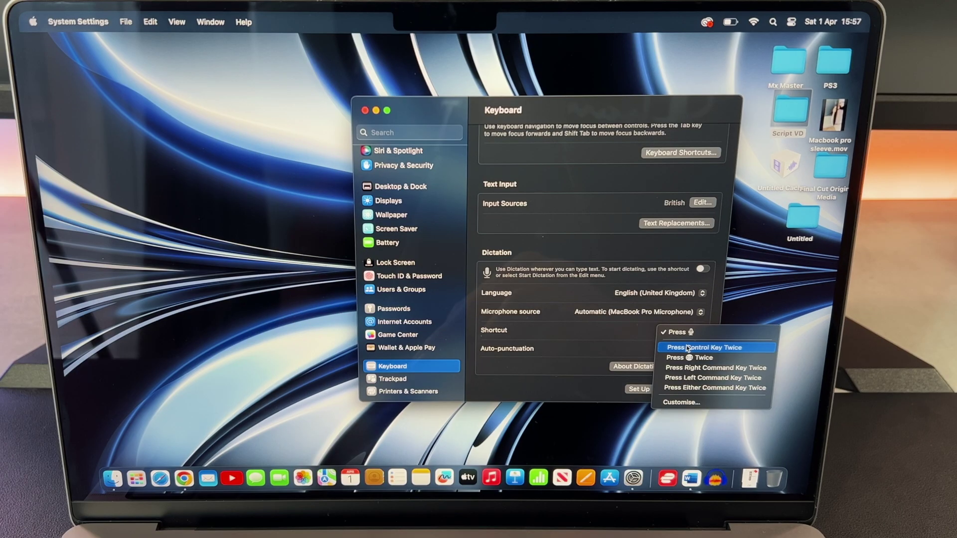
click(688, 347)
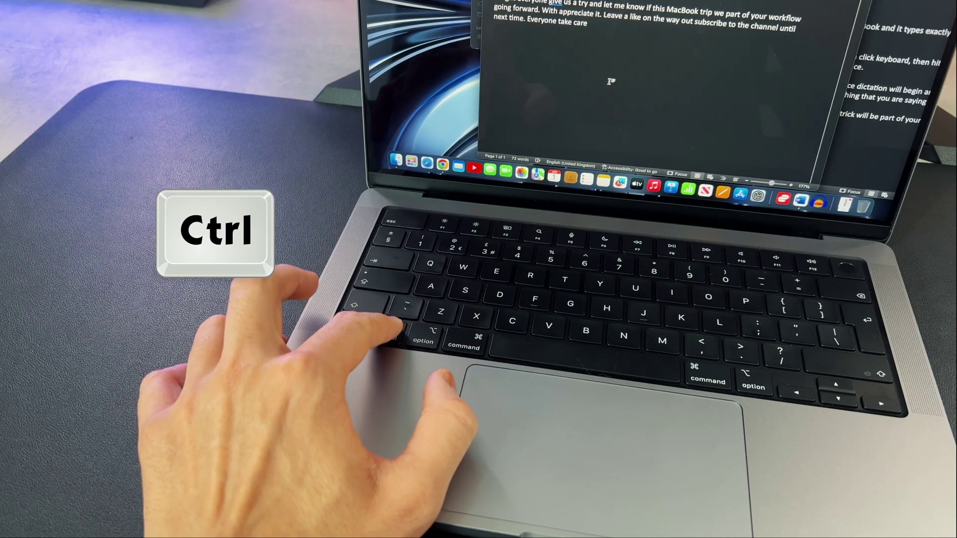
Press Control twice to start dictating the closing paragraph into the Word document
key(ctrl)
key(ctrl)
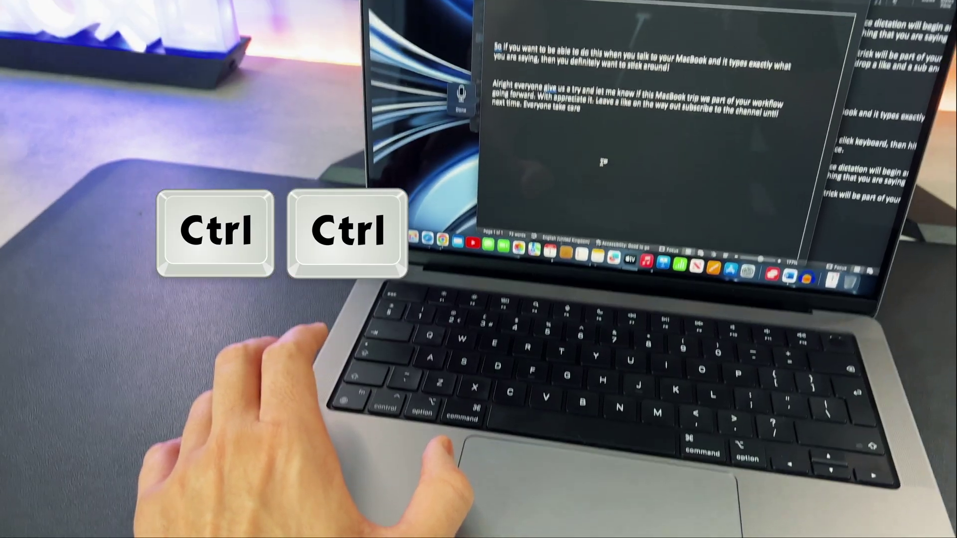